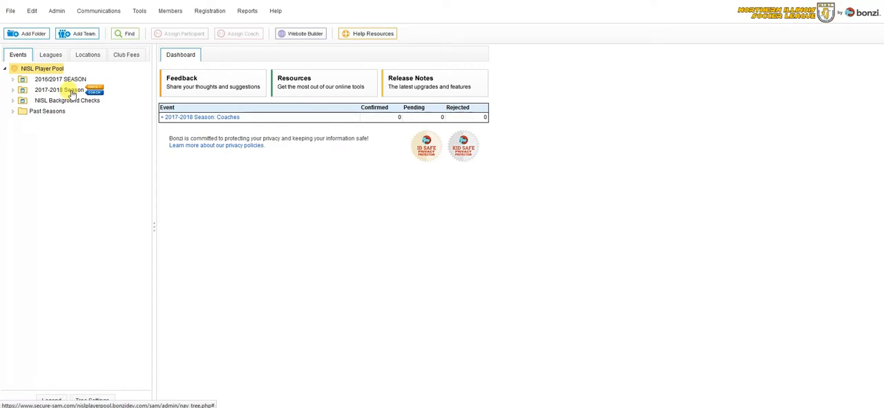
- Set up a player copy into the 2017-2018 Season from 2016/2017 SEASON PLAYERS, category BOYS (14) 2003 - 11v11, to category Boys (15U) 2003
click(72, 93)
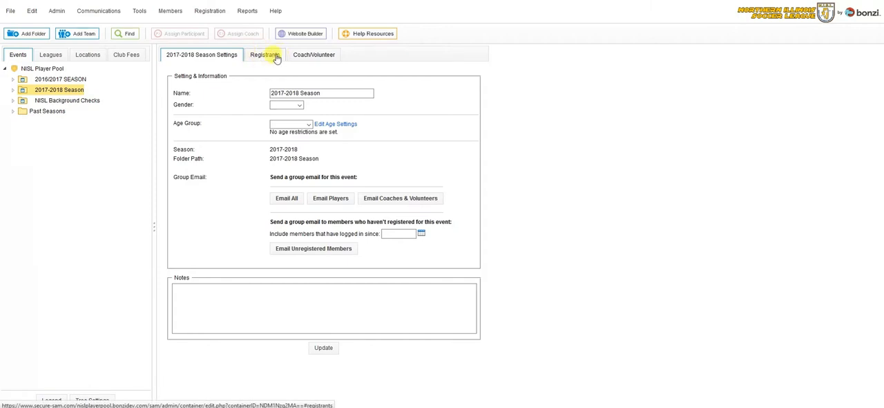
click(268, 57)
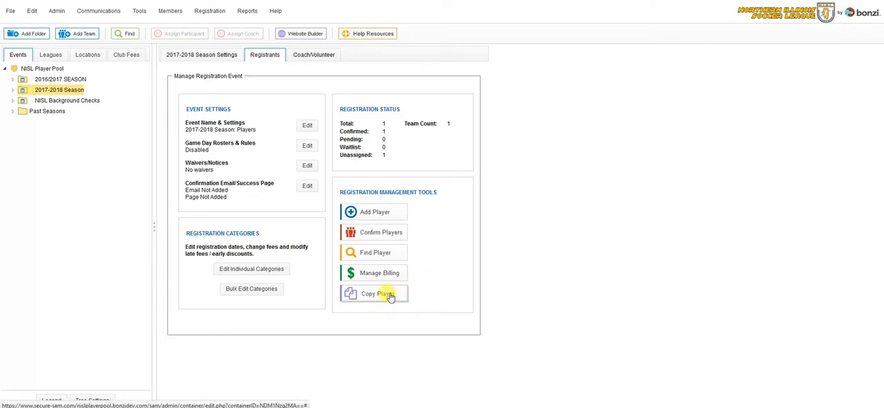
click(389, 295)
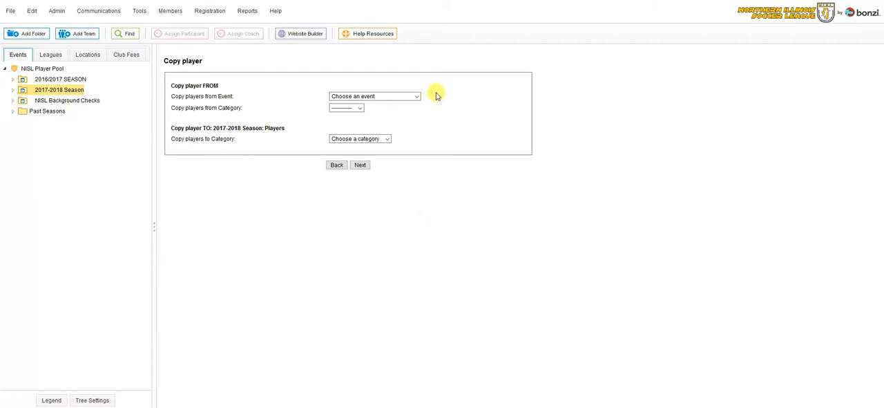
click(417, 97)
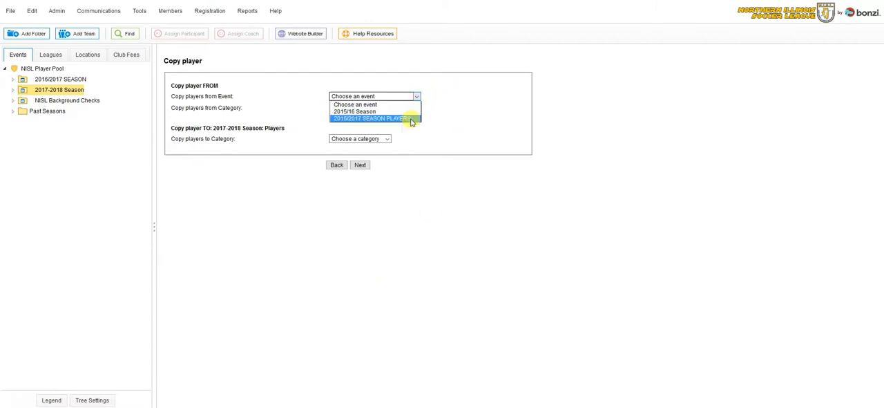
click(412, 120)
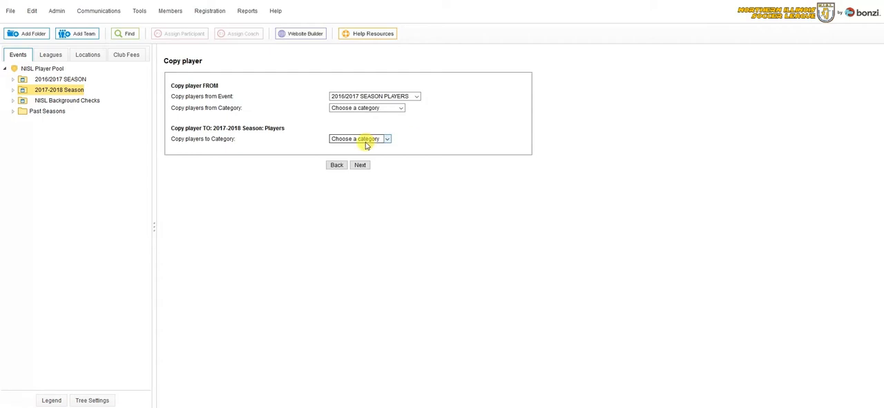
click(400, 108)
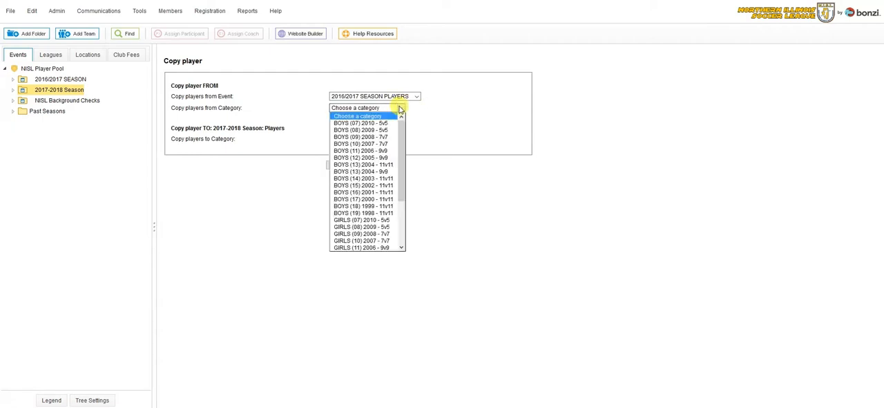
click(396, 179)
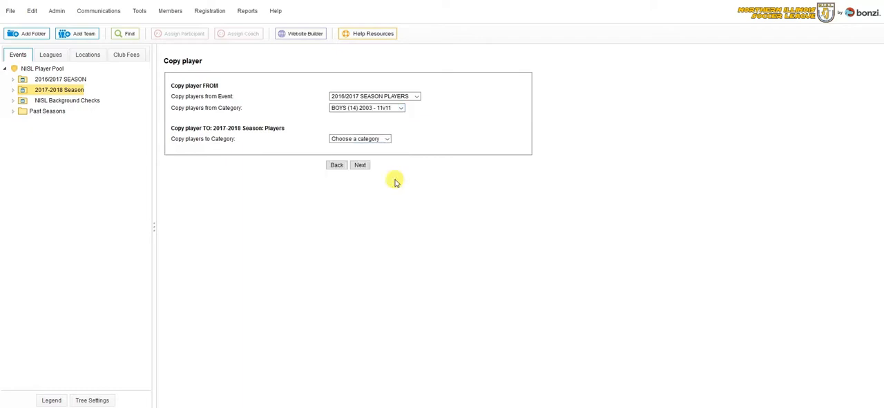
click(388, 139)
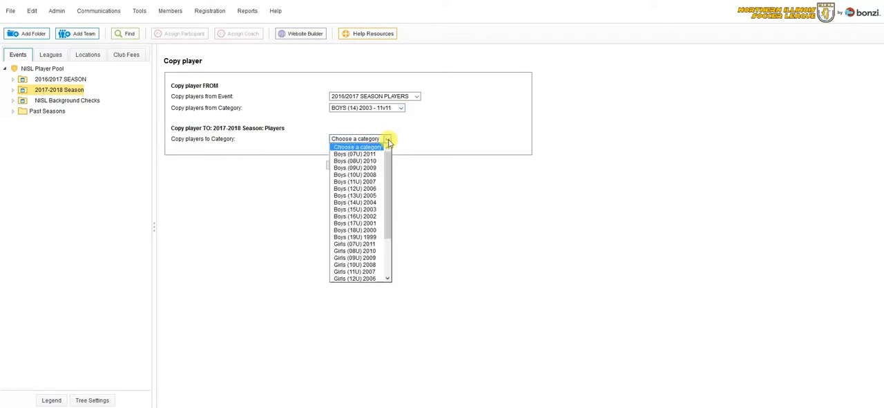
click(377, 210)
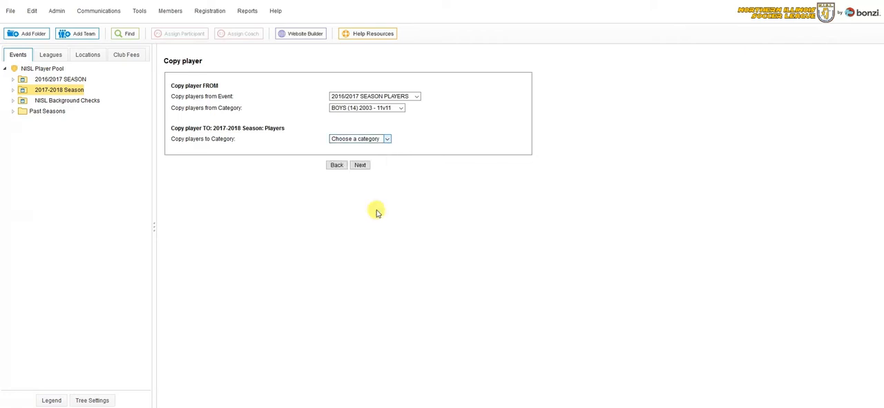
click(361, 165)
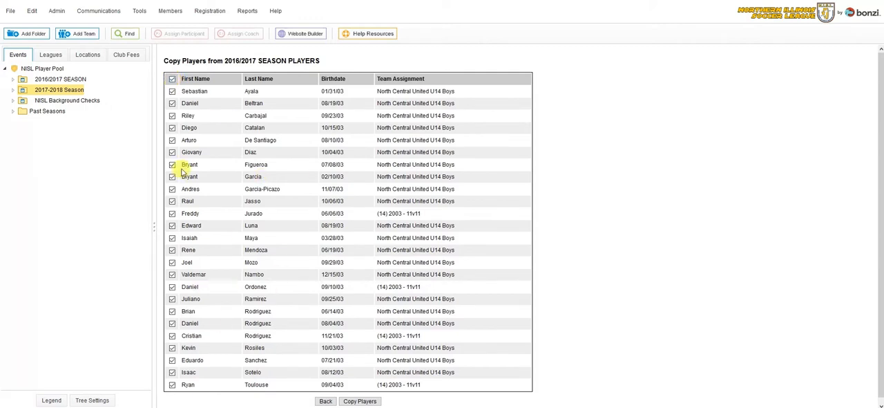
- Deselect all players, select only the first three in the list, and try to copy them
click(172, 79)
click(172, 91)
click(172, 103)
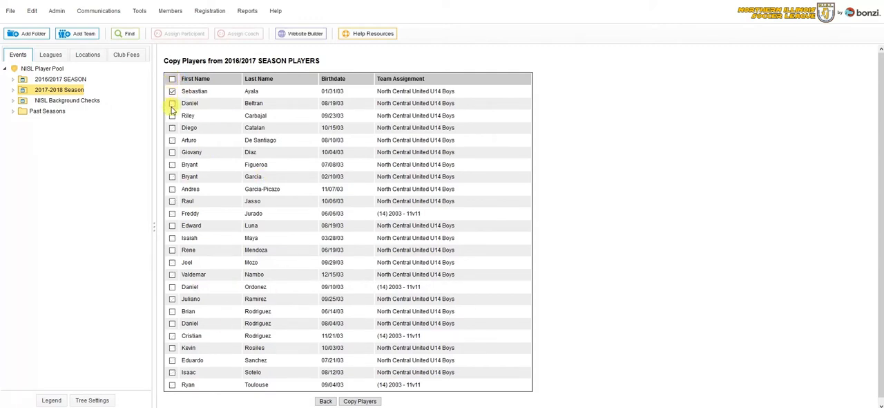
click(173, 116)
click(371, 402)
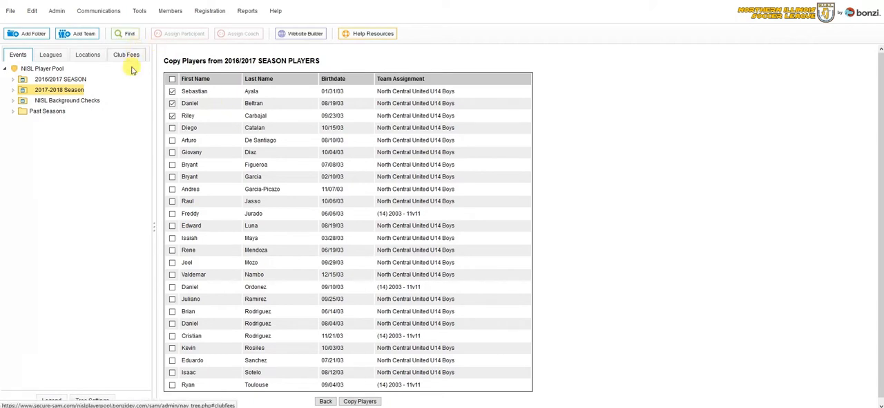
- Find the participants registered in the 2017-2018 Season and examine all columns of the player list, including payment, verification and photo
click(70, 90)
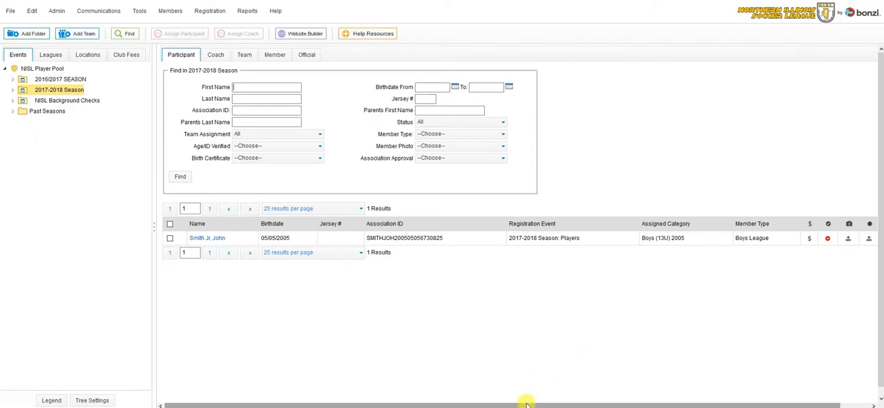
drag(526, 403, 580, 399)
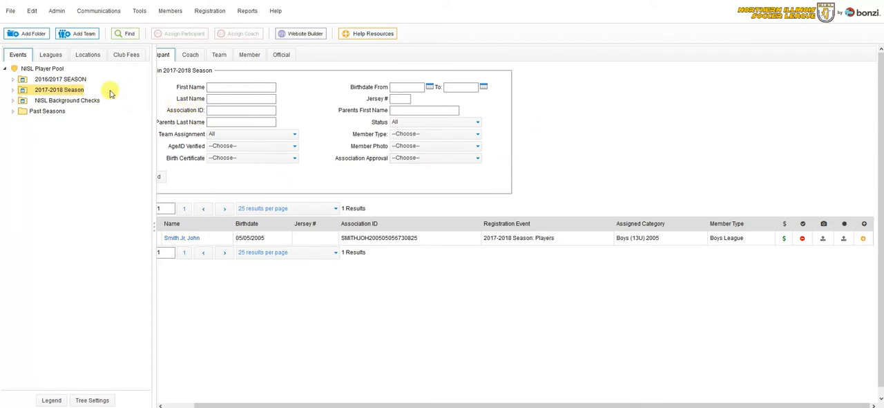
- Start adding a player to the 2017-2018 Season registrants and enter part of a last name in the member account lookup
click(76, 92)
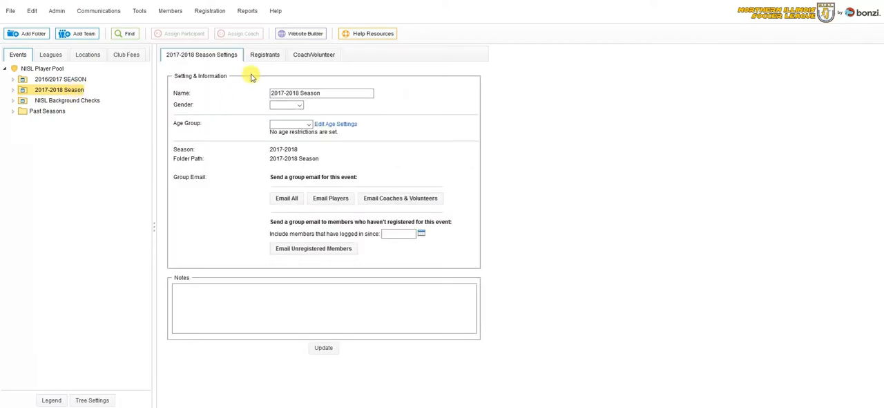
click(264, 55)
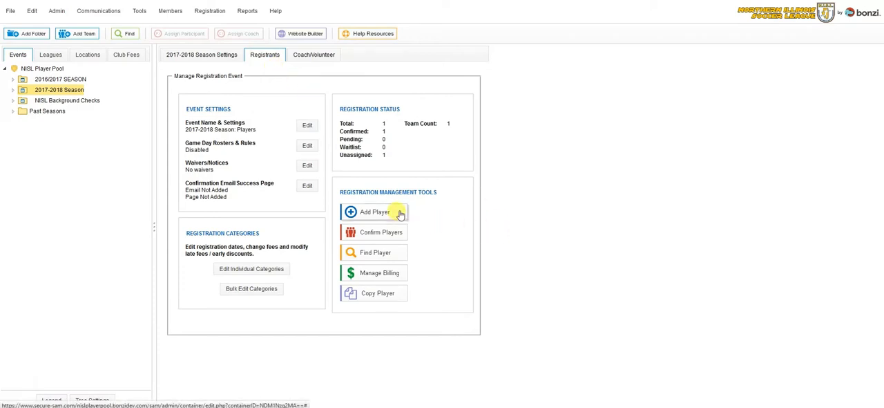
click(376, 213)
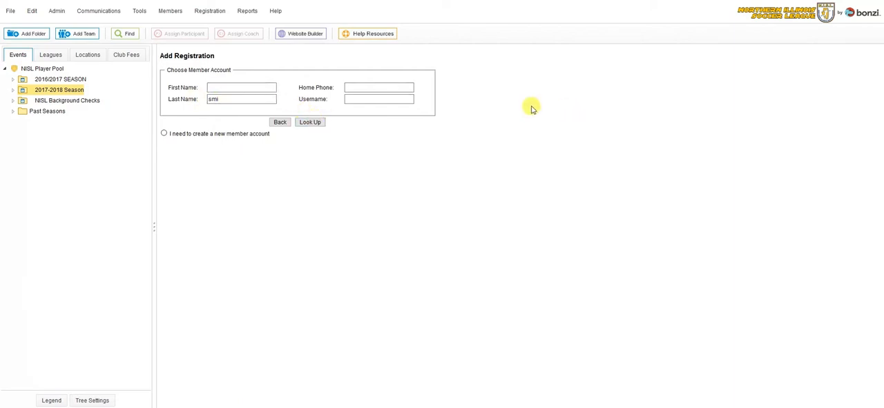
- Create a new member account with the parent's first and last name, full postal address and phone number
click(164, 133)
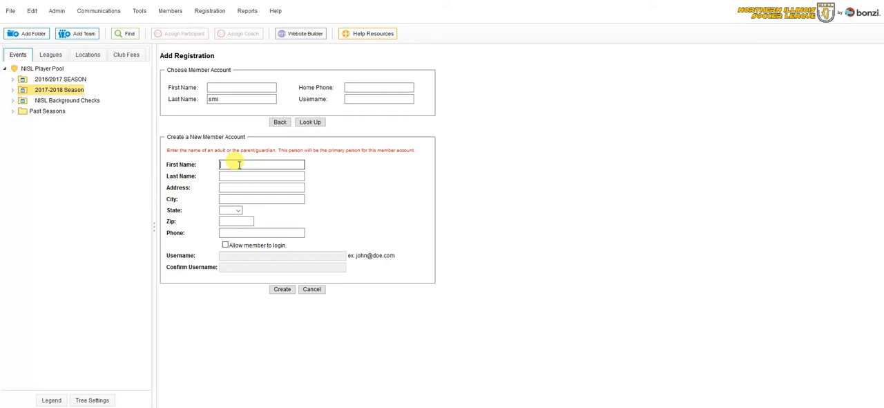
key(Tab)
key(Tab)
key(Tab)
text(Geneva)
key(Tab)
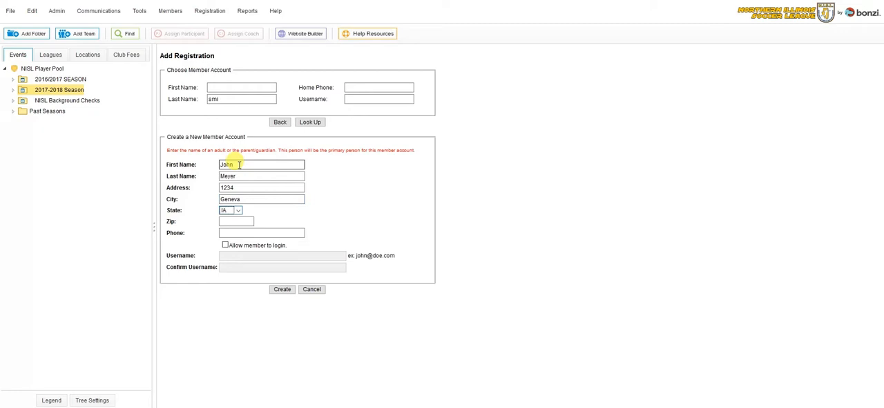
key(Tab)
key(Tab)
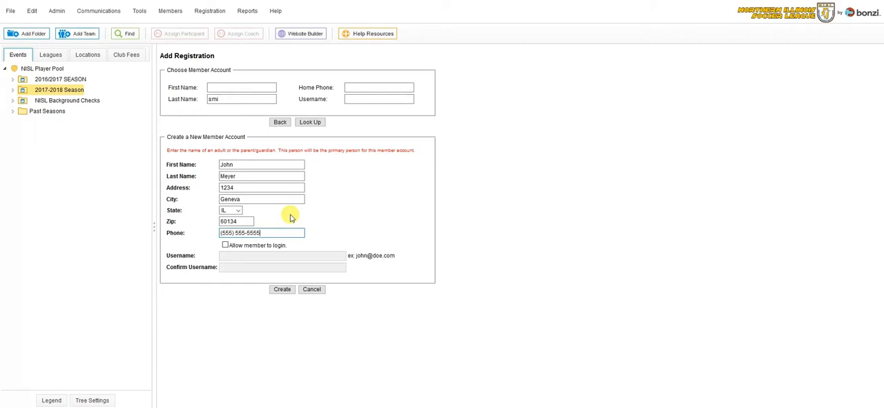
click(280, 290)
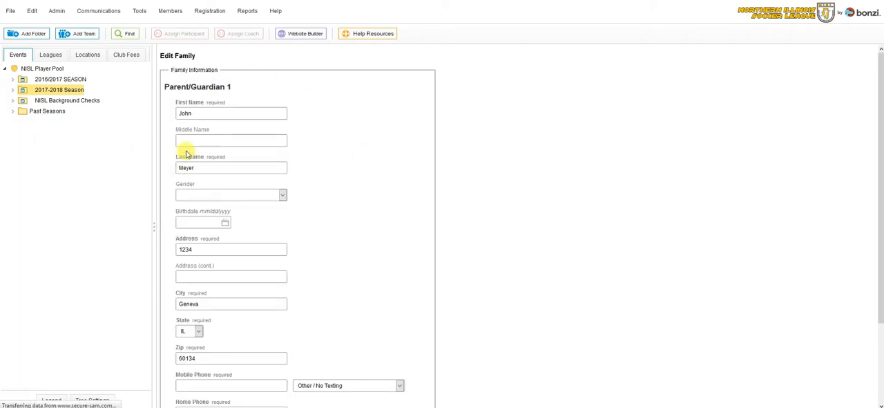
- Complete the Parent/Guardian 1 details with the mobile phone number and e-mail address, and save the family information
middle_click(342, 172)
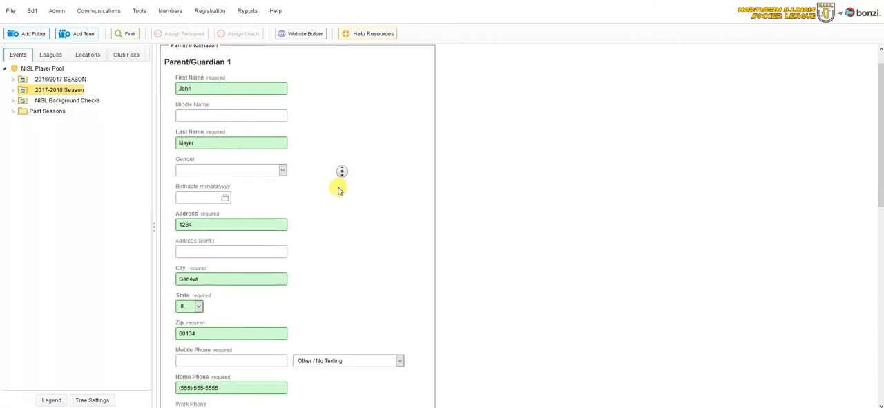
middle_click(338, 190)
middle_click(330, 185)
middle_click(330, 206)
scroll(340, 209, down, 1)
click(232, 239)
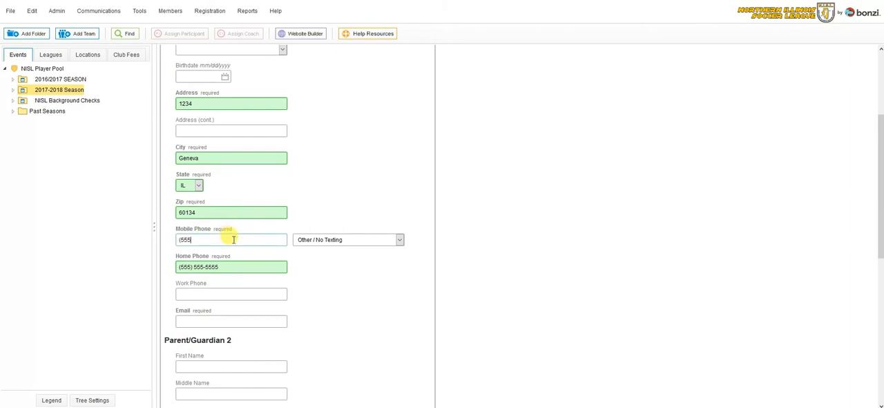
text((555) 555-5555)
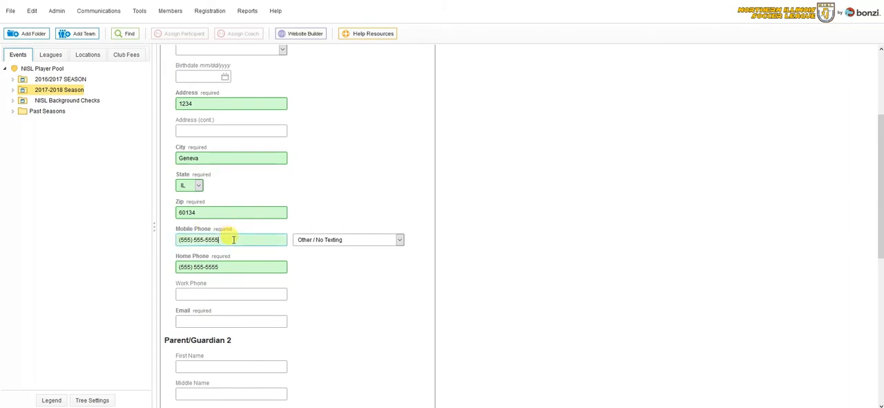
click(232, 321)
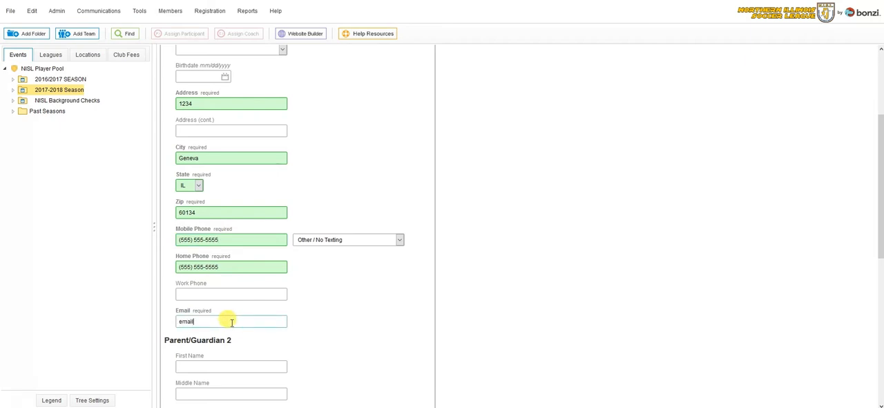
text(email@email.com)
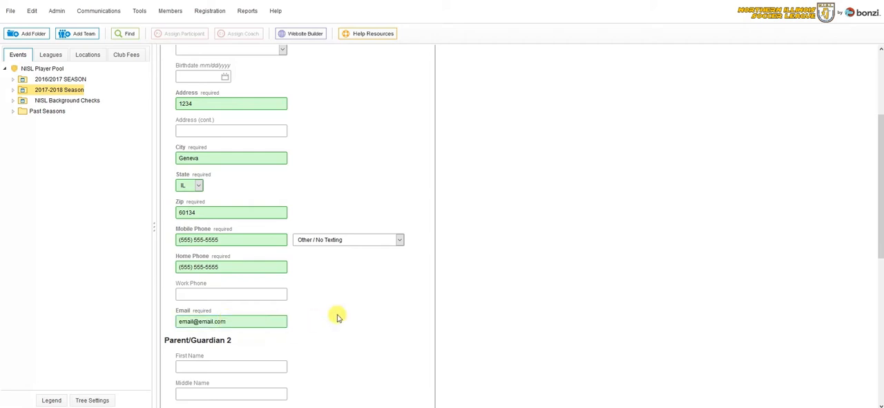
scroll(331, 314, down, 5)
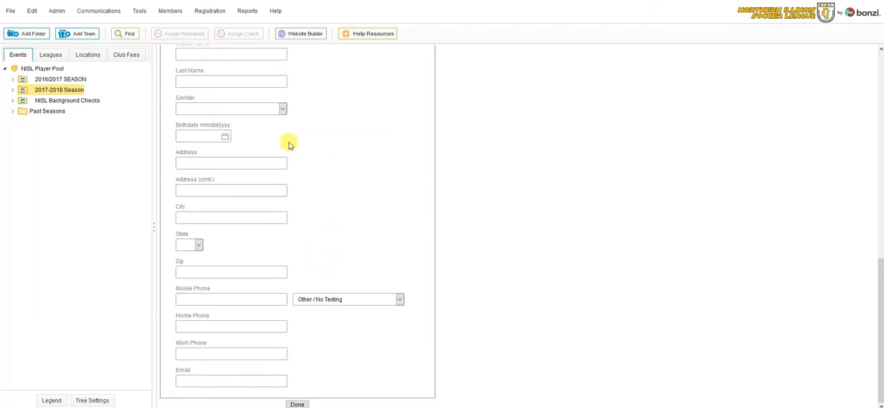
click(297, 404)
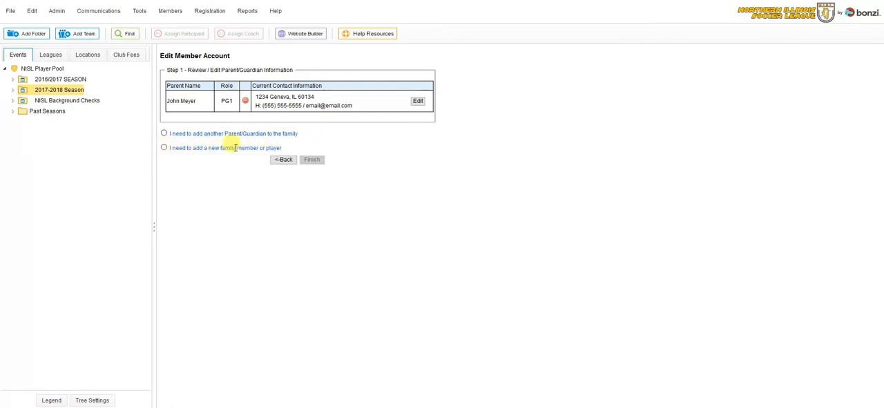
- Add a new family member to the account with the player's first and last name, gender M and birthdate
click(165, 149)
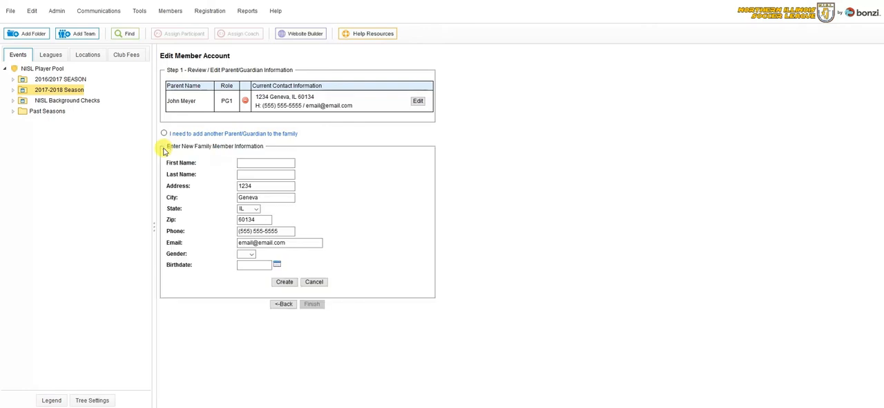
click(269, 163)
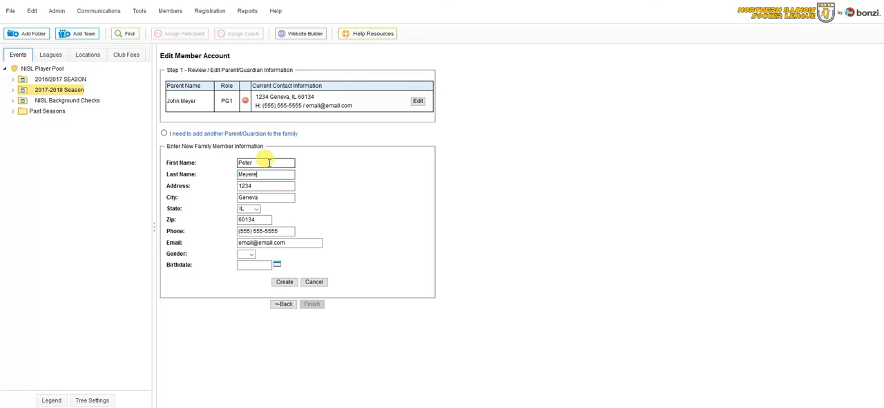
click(246, 253)
click(248, 266)
click(259, 264)
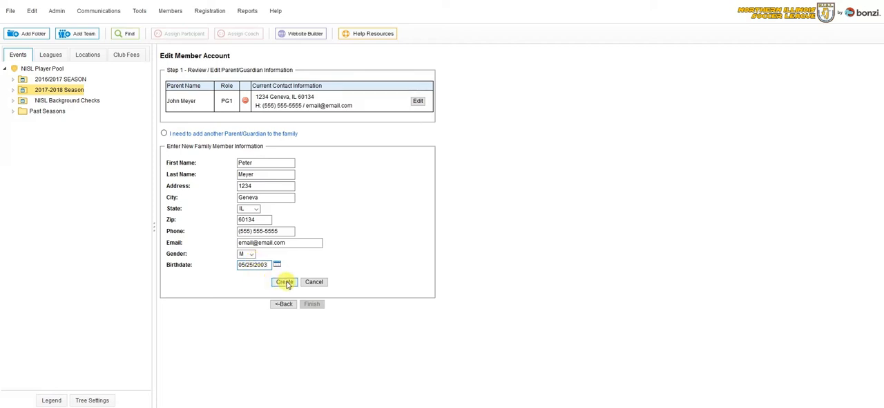
click(285, 282)
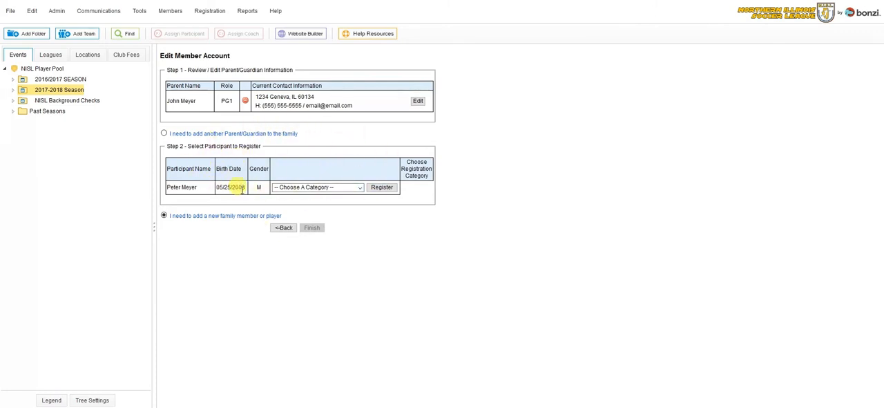
- Register the new player in the Boys (15U) 2003 category and finish the registration
click(360, 188)
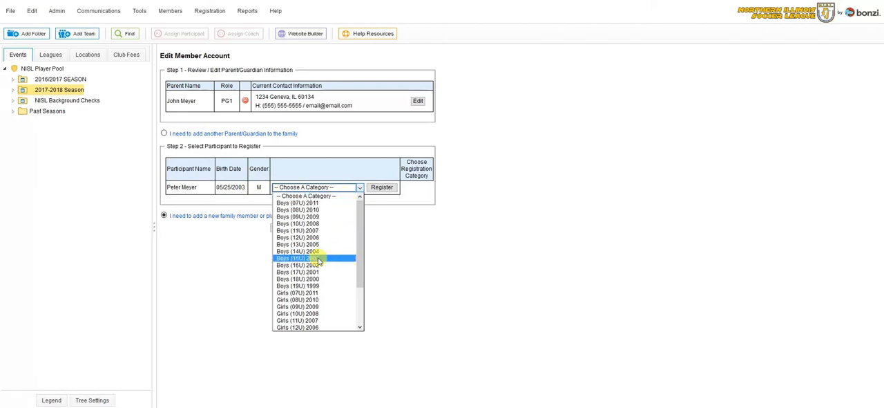
click(319, 258)
click(383, 188)
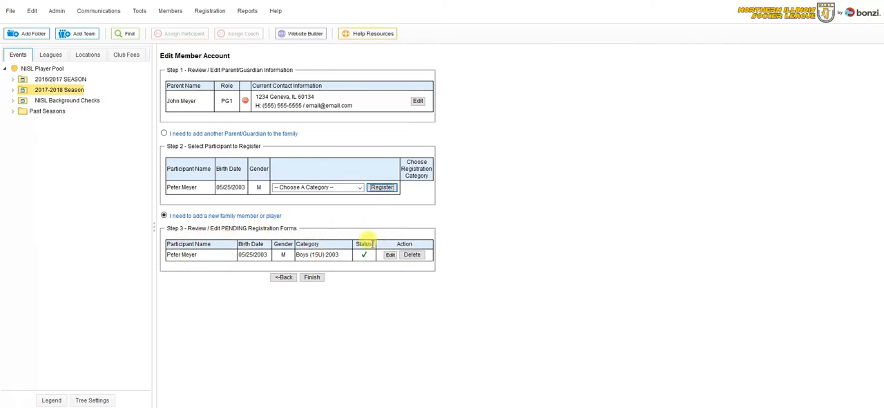
click(312, 277)
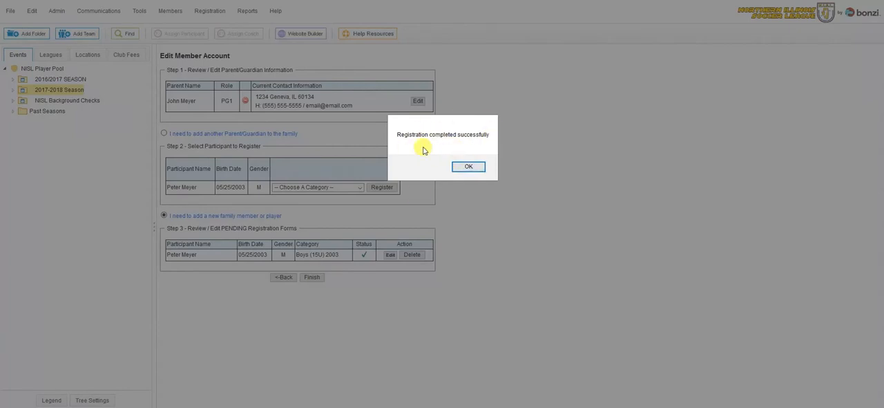
- Dismiss the registration confirmation and list the participants registered in the 2017-2018 Season
click(467, 168)
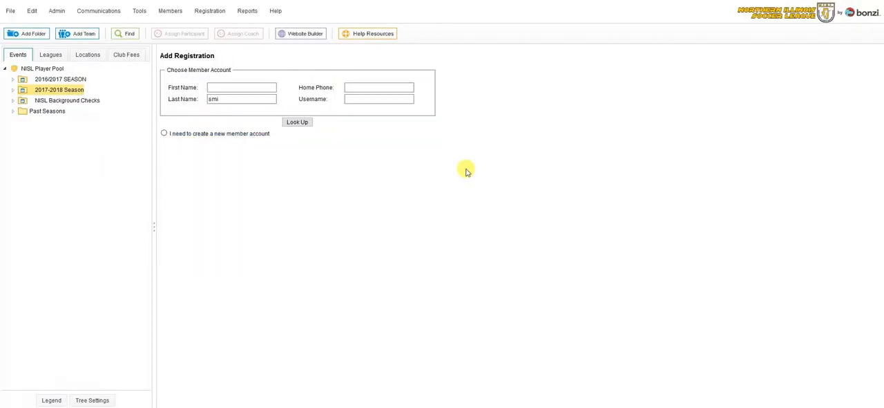
click(125, 36)
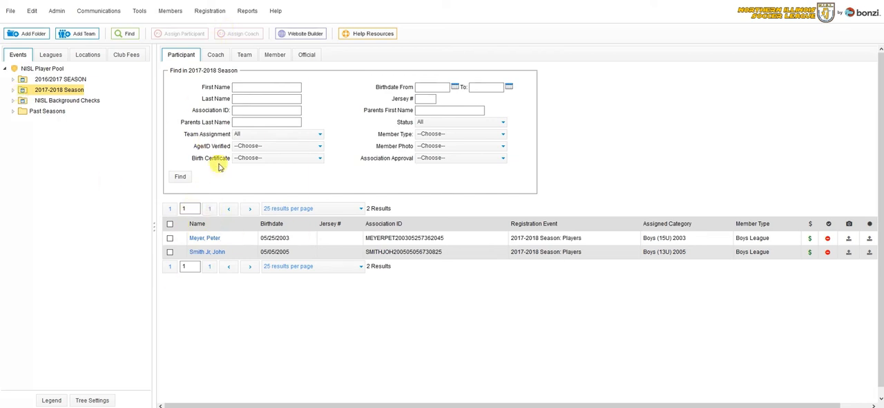
- Open the settings of NISL Team in the Boys (13U) 2005 teams of the 2017-2018 Season
click(12, 90)
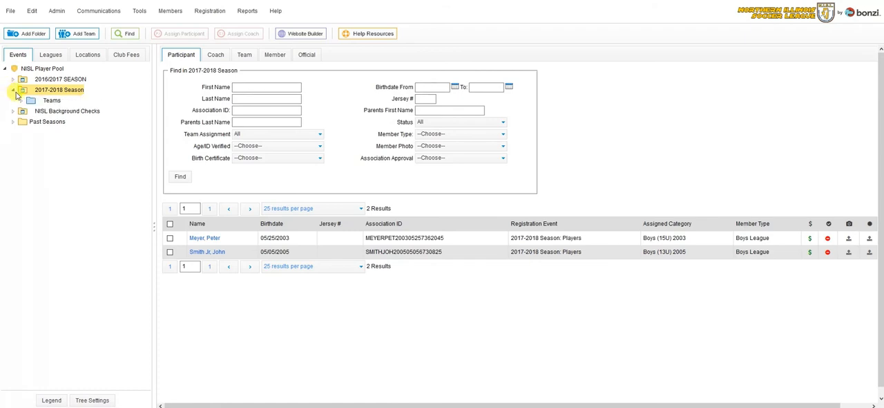
click(21, 102)
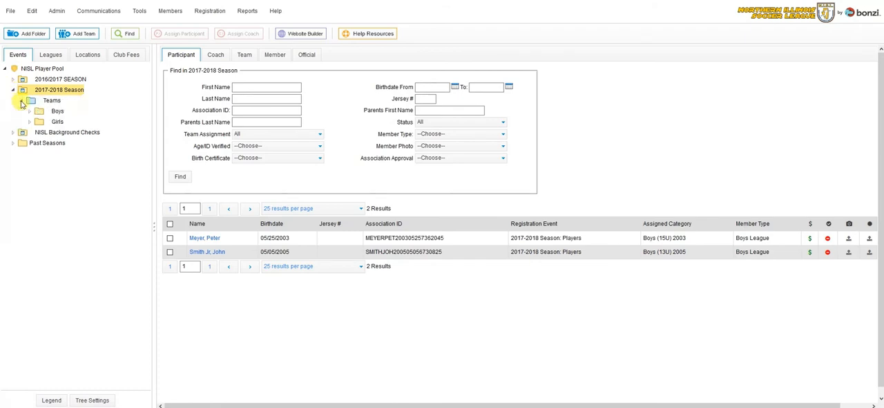
click(30, 112)
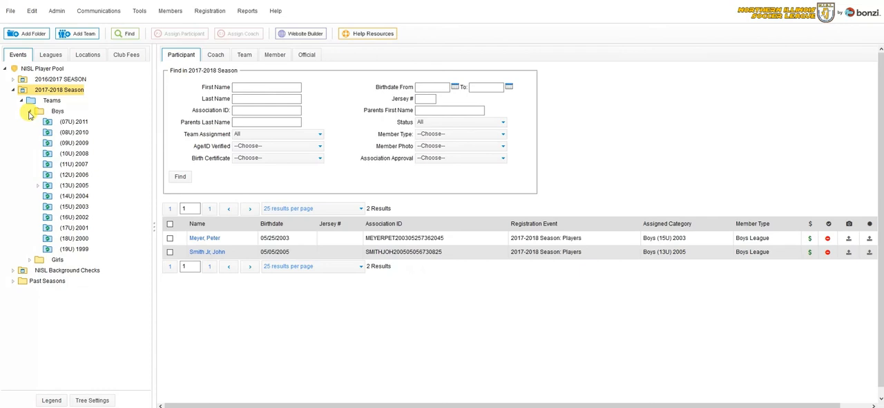
click(38, 185)
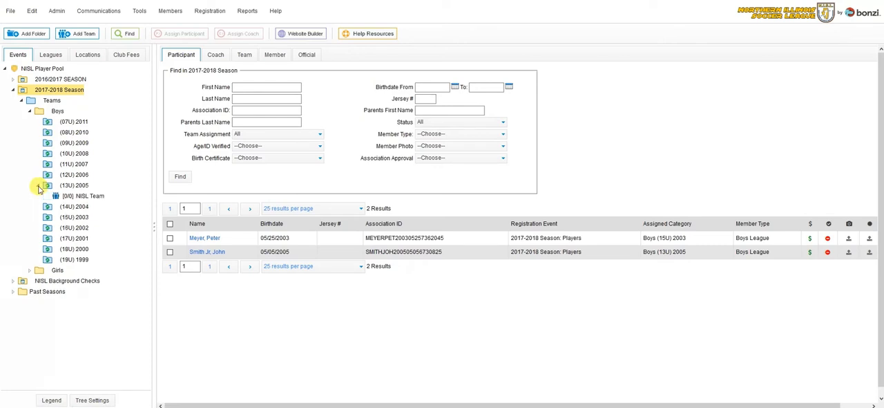
click(80, 196)
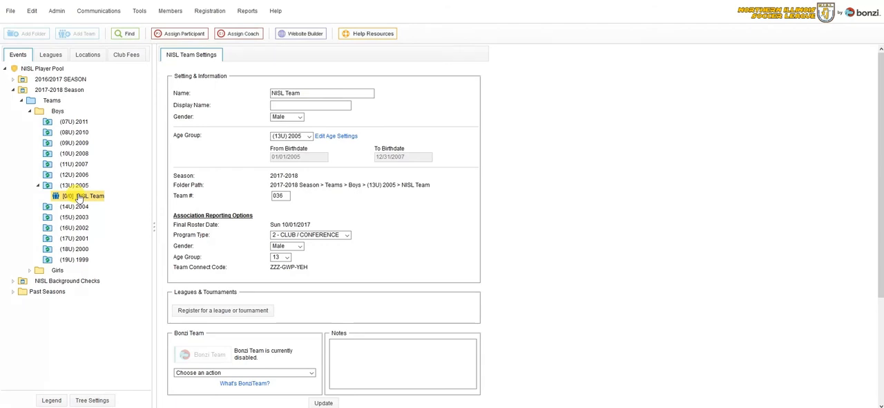
- Assign the available participant to the NISL Team roster and save the assignments
click(184, 35)
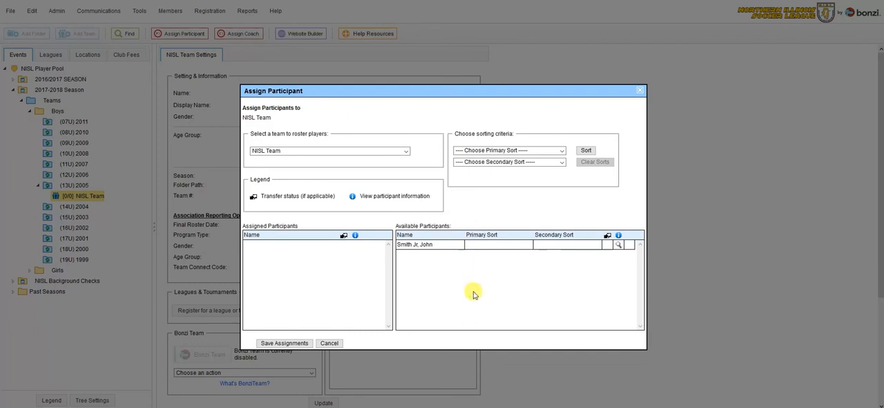
drag(468, 244, 333, 271)
click(293, 343)
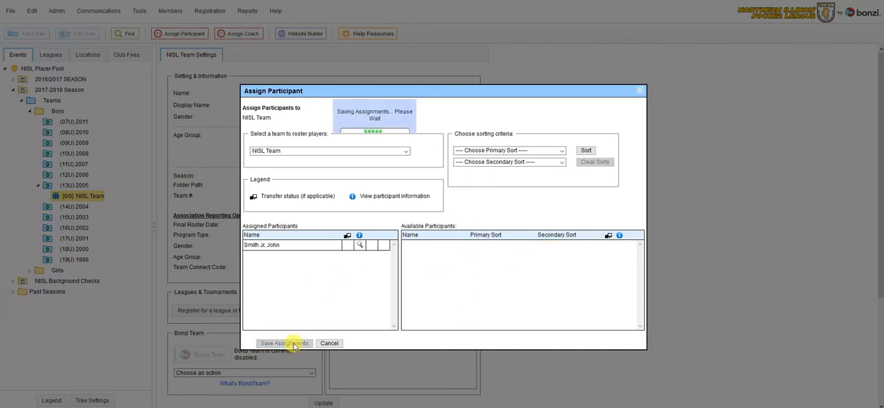